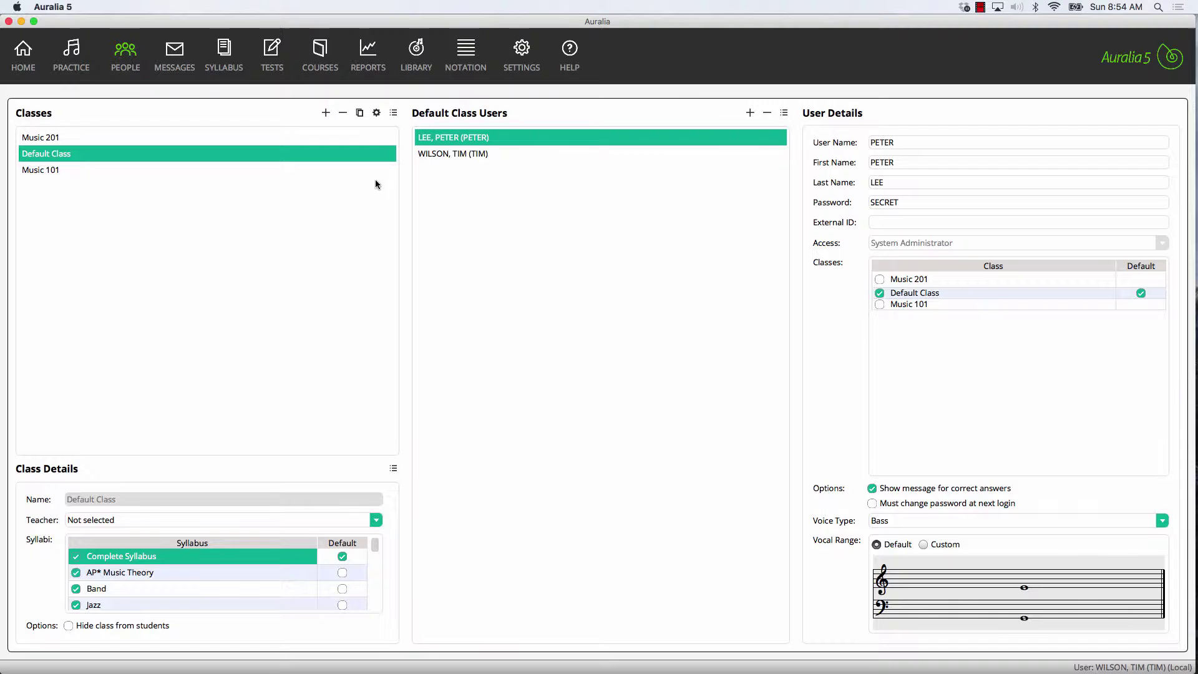
- Select Music 101, then the empty Music 201 class, and show its user list options
click(361, 171)
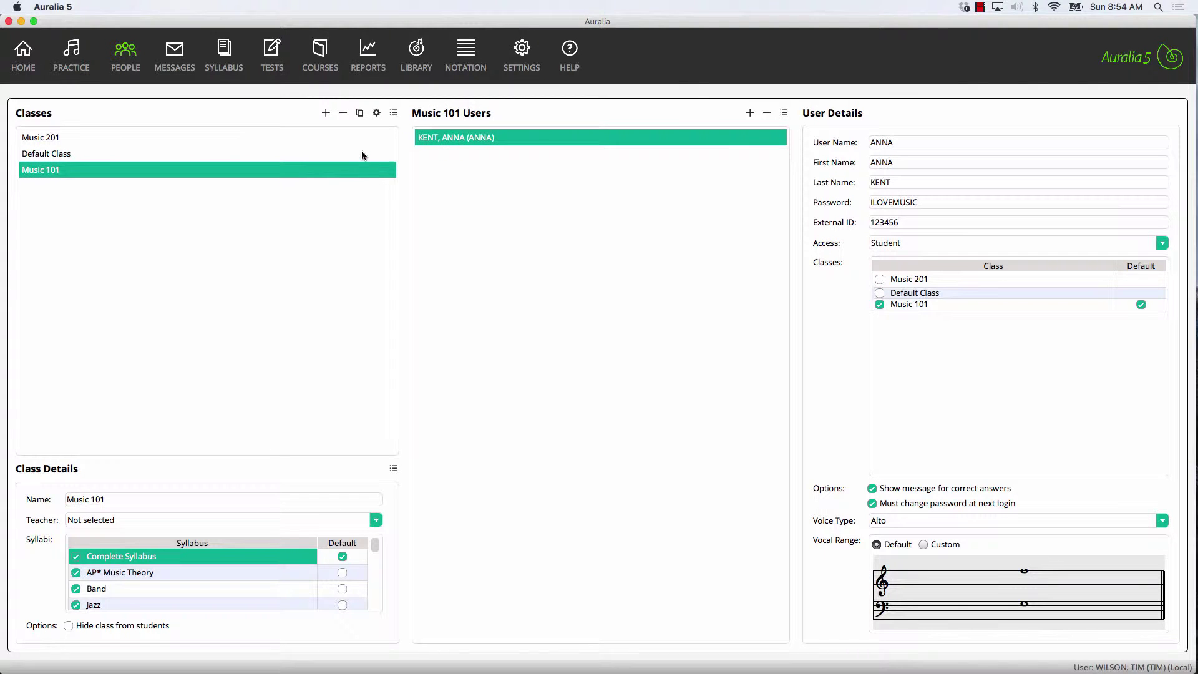
click(361, 140)
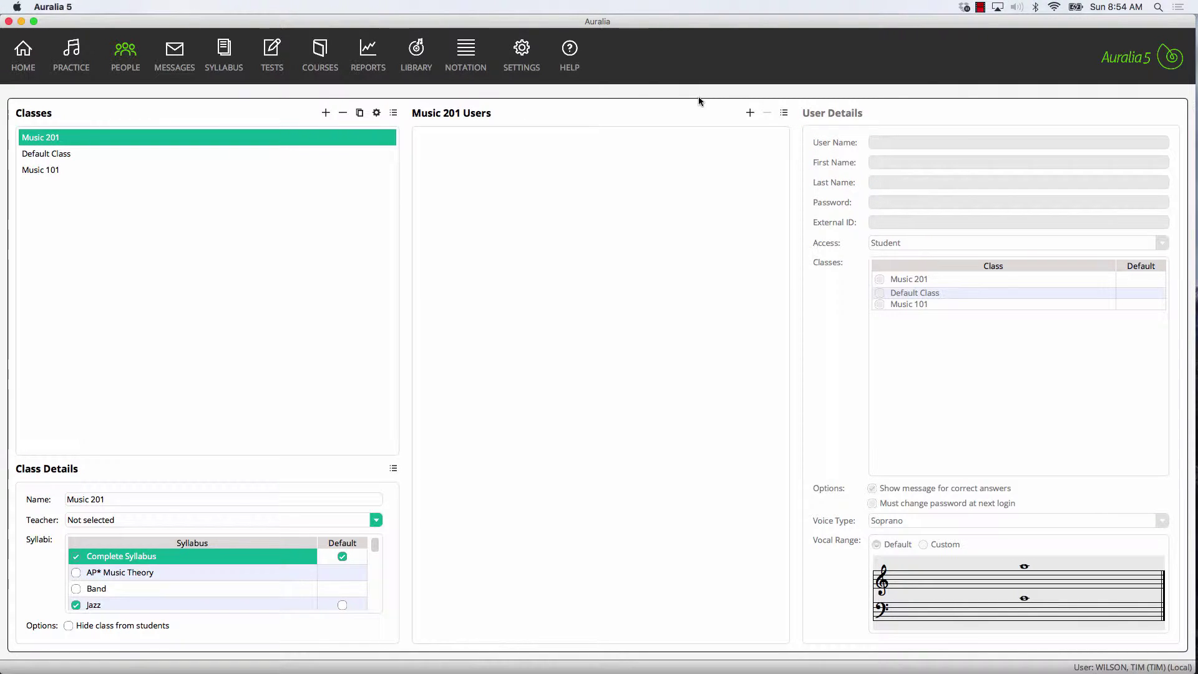
click(784, 114)
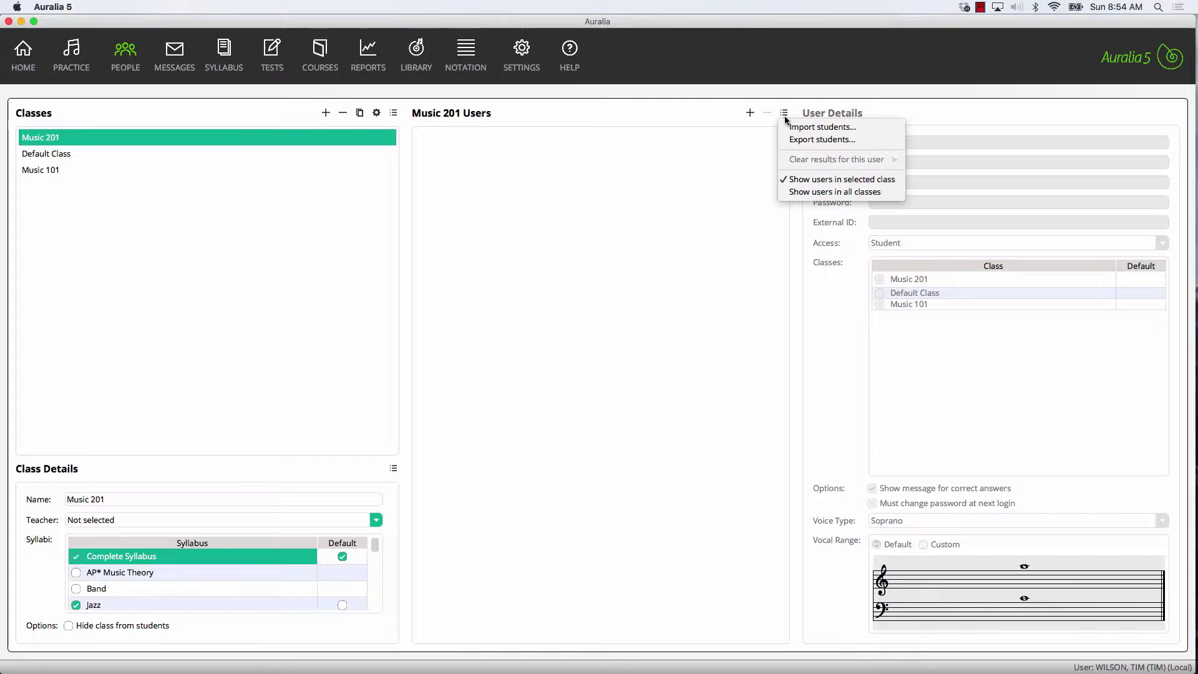
- Choose Import students... to bring up Auralia's CSV import notice
click(820, 126)
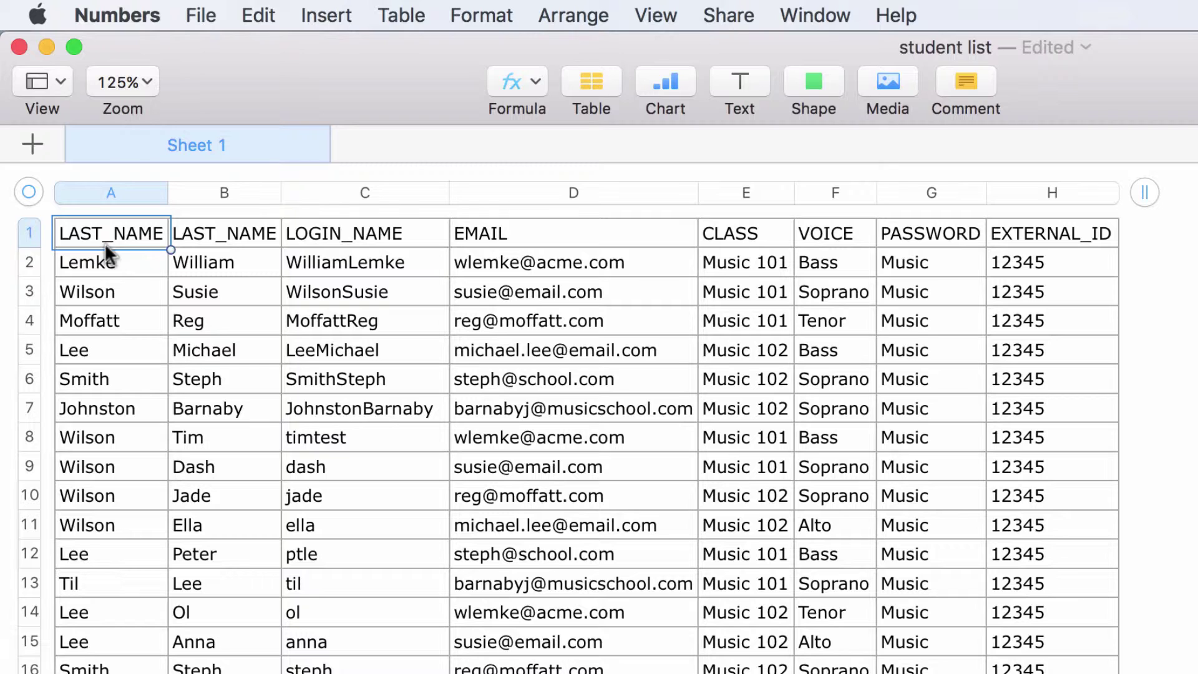
- Open the File menu of the student list spreadsheet in Numbers
mouse_move(196, 146)
click(202, 15)
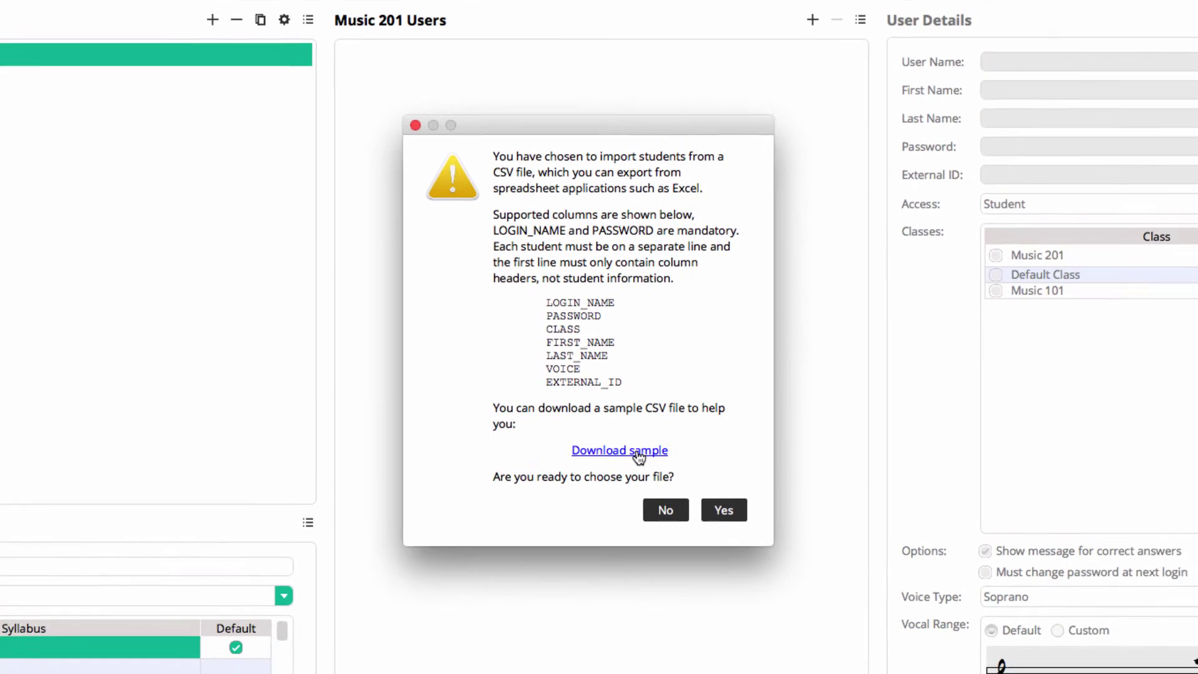
- Import the 'student list' CSV file, with forced password change, into Music 101
click(736, 510)
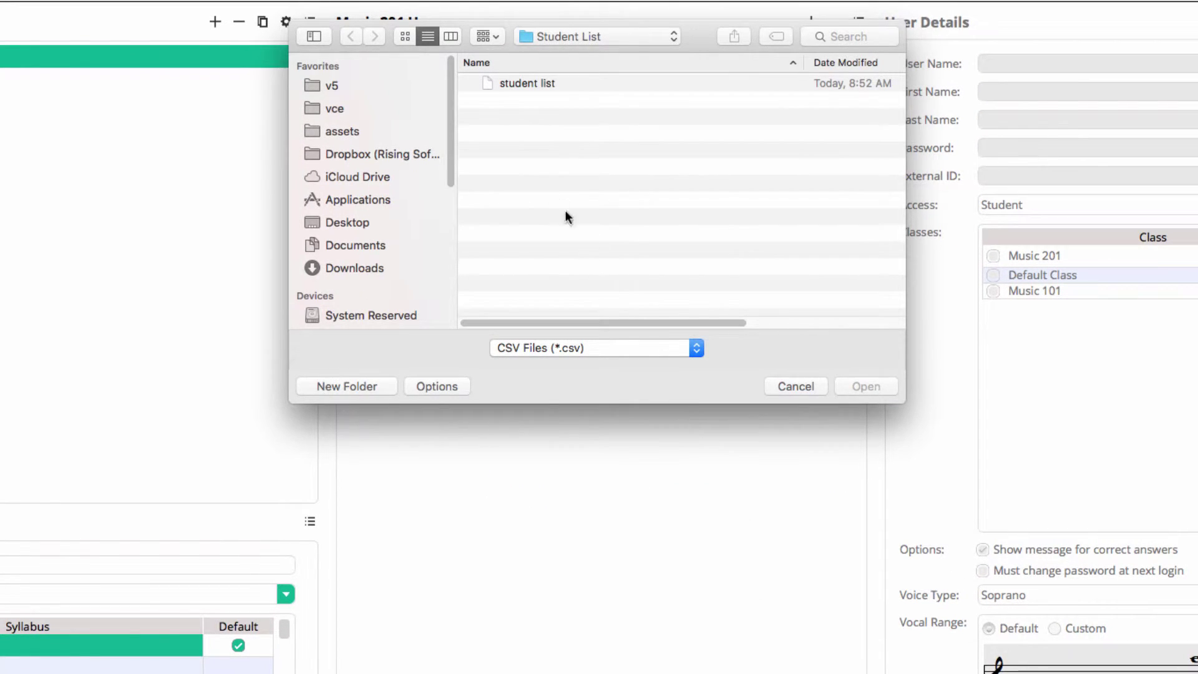
click(501, 81)
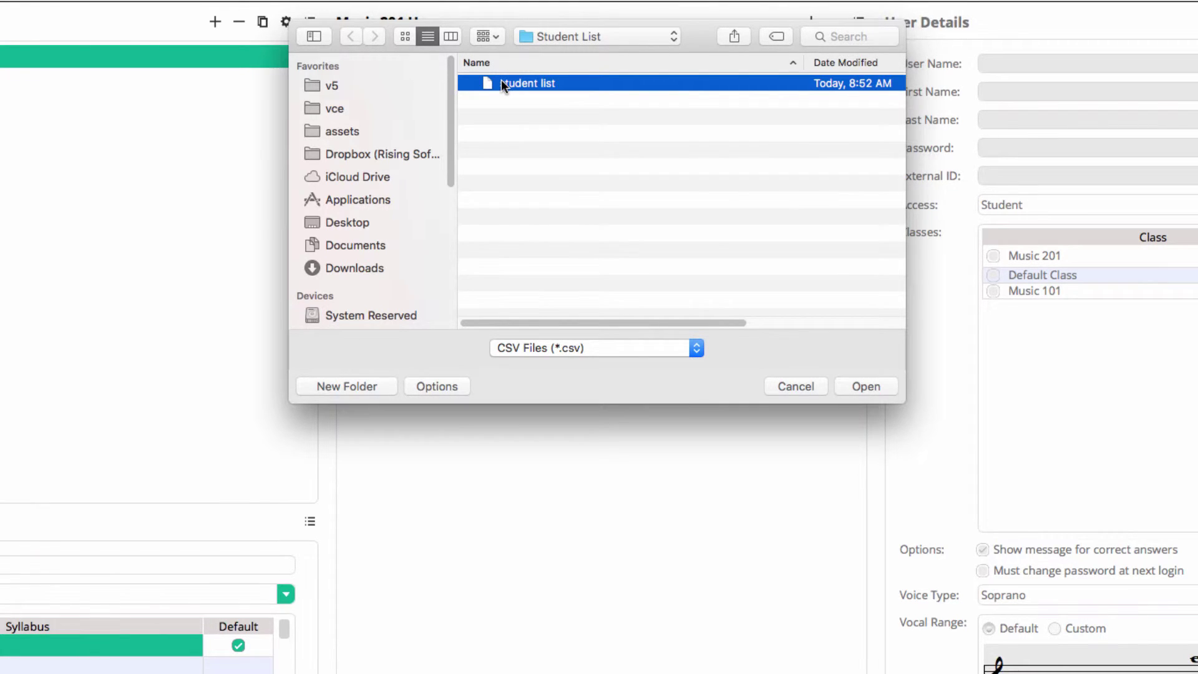
double_click(501, 83)
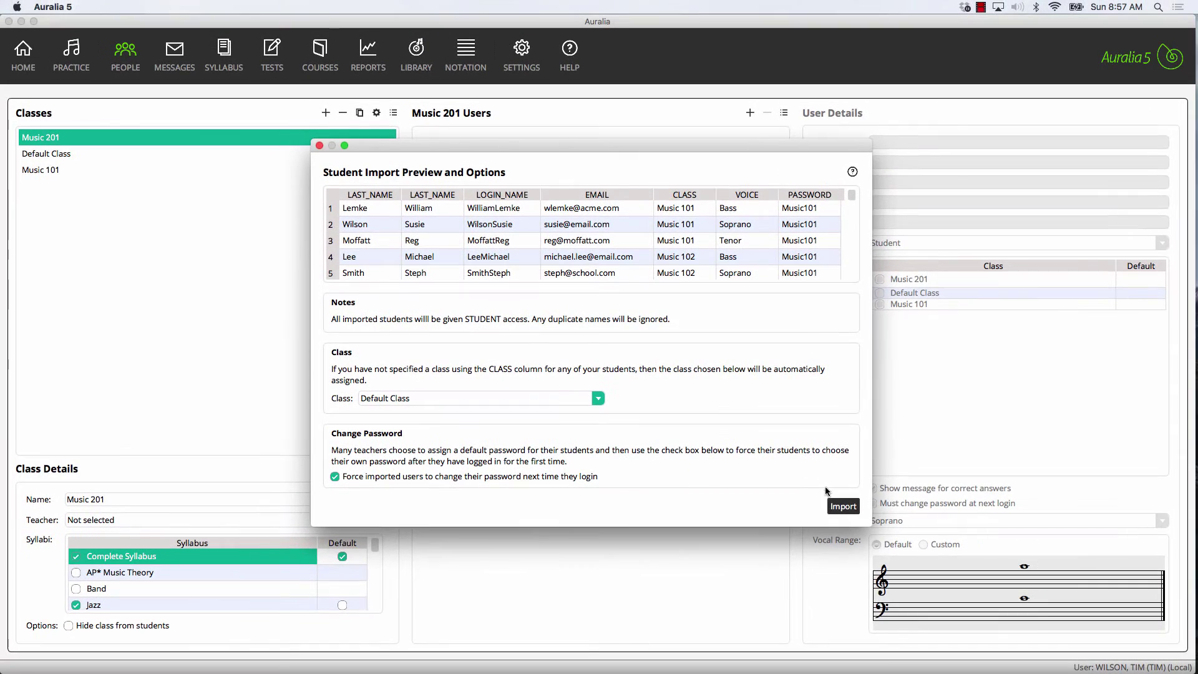
click(844, 507)
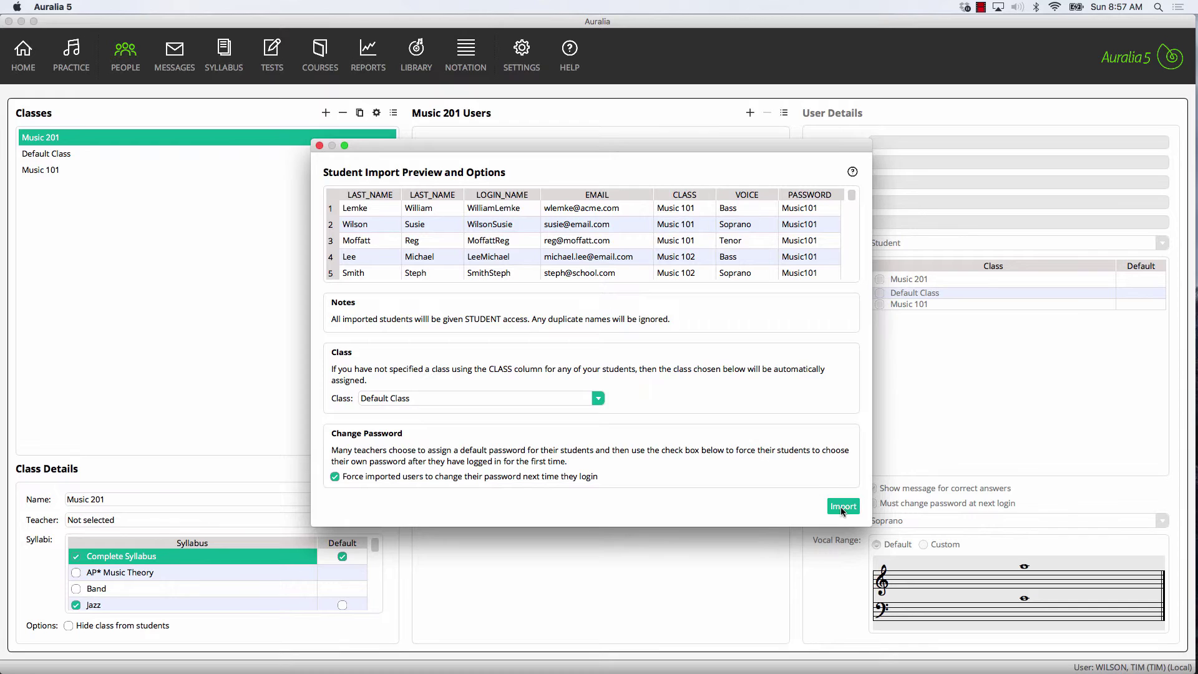
click(227, 171)
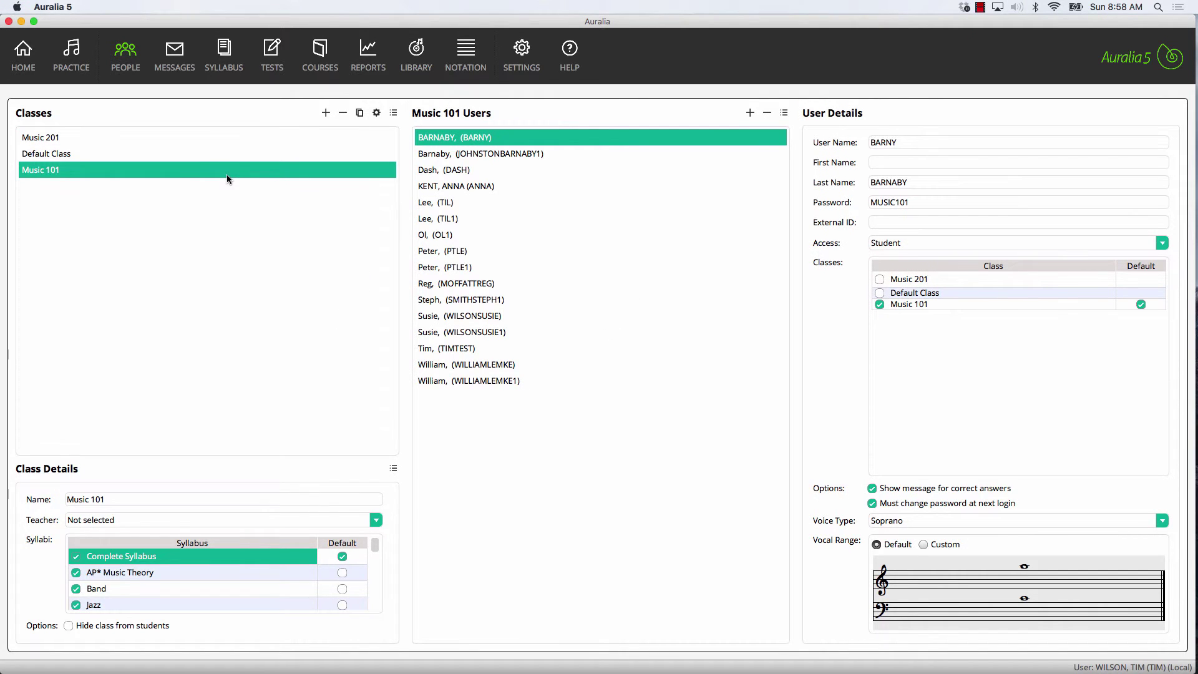